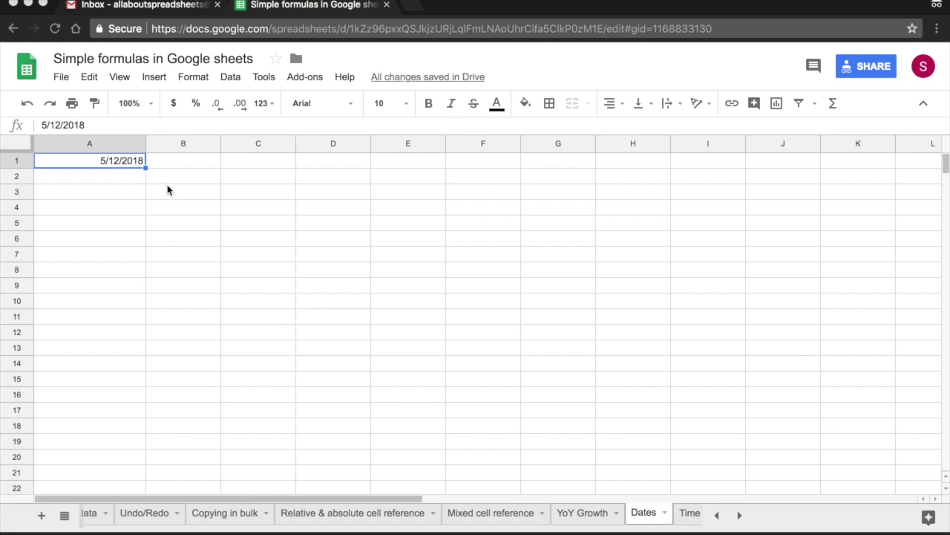
double_click(117, 161)
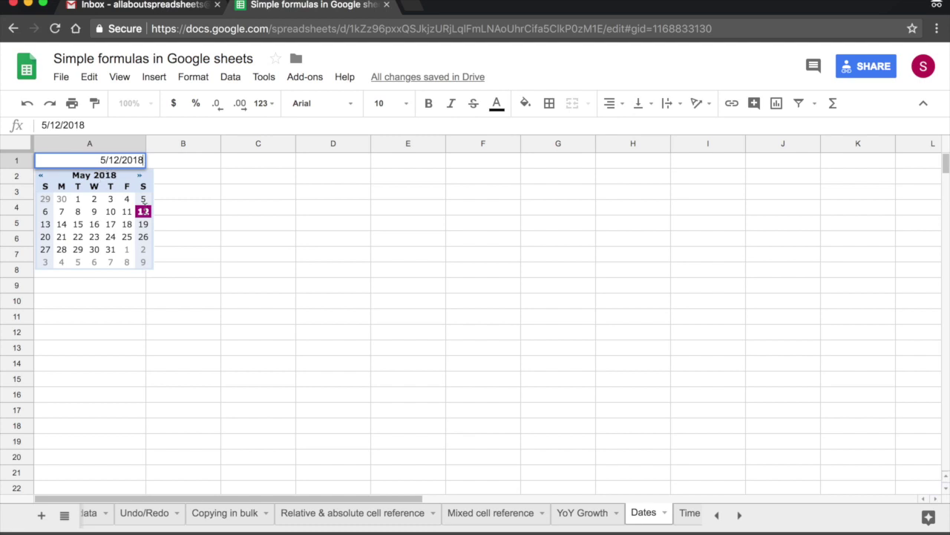
left_click(188, 199)
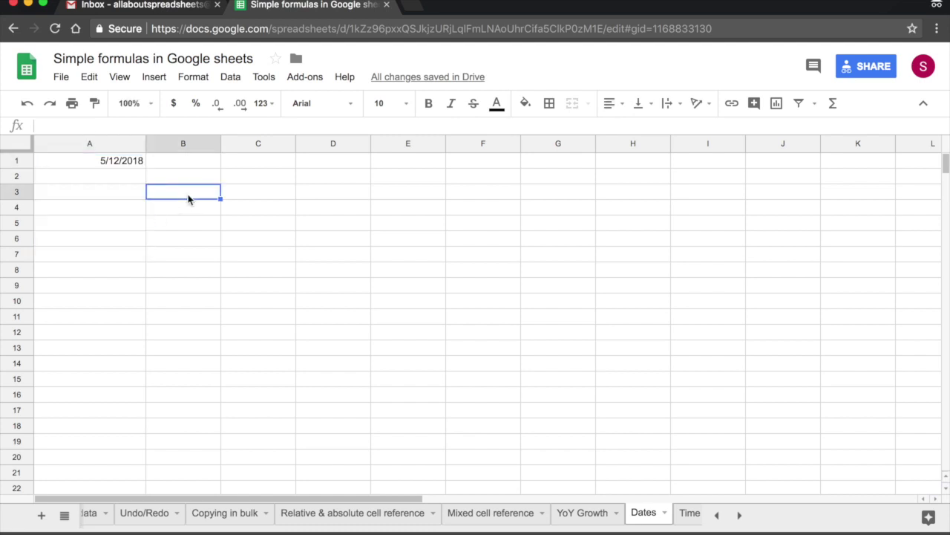
left_click(126, 166)
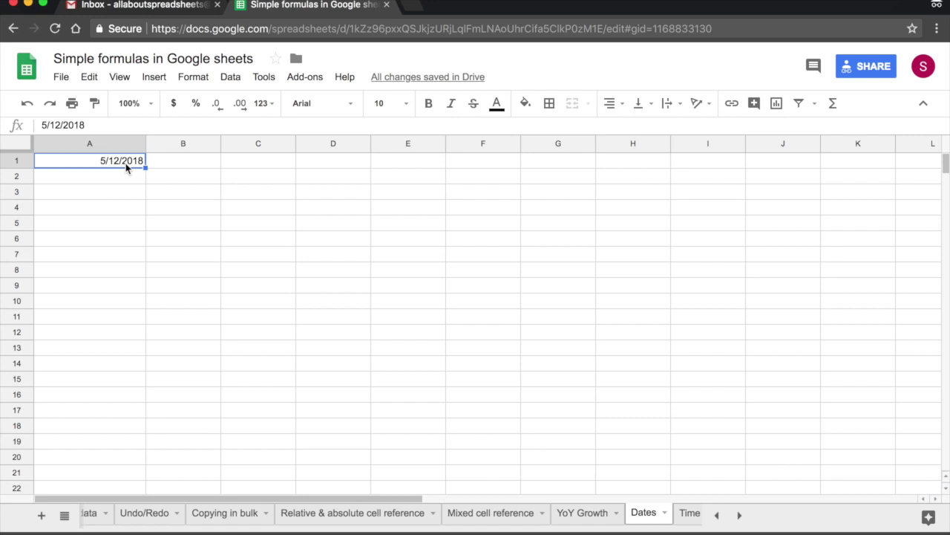
left_click(193, 78)
Apply the 5-Aug-1930 date format to A1 so it reads 12-May-2018.
mouse_move(218, 104)
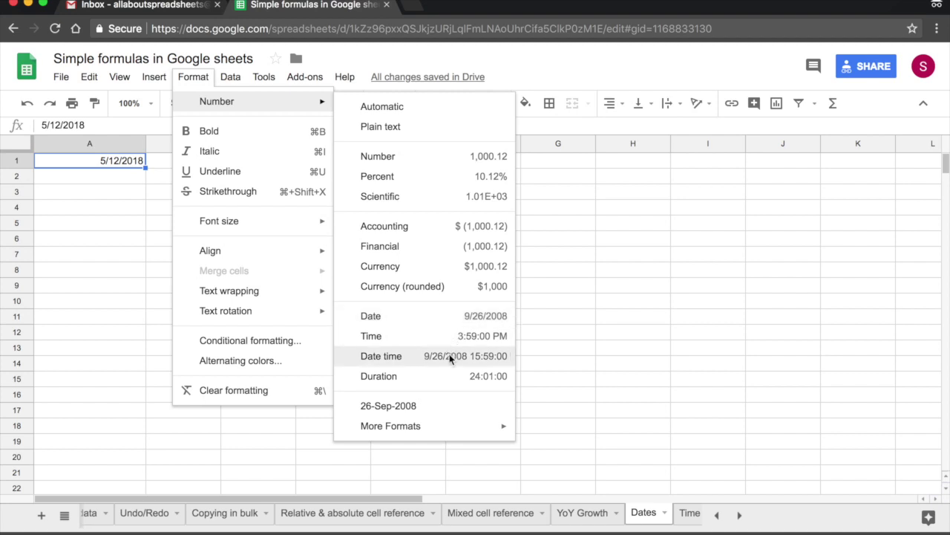
mouse_move(495, 426)
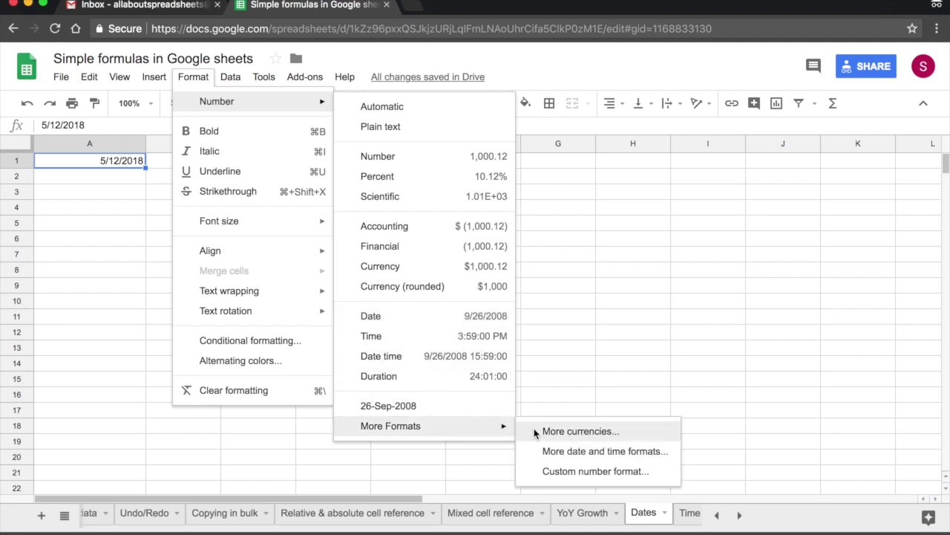
left_click(573, 453)
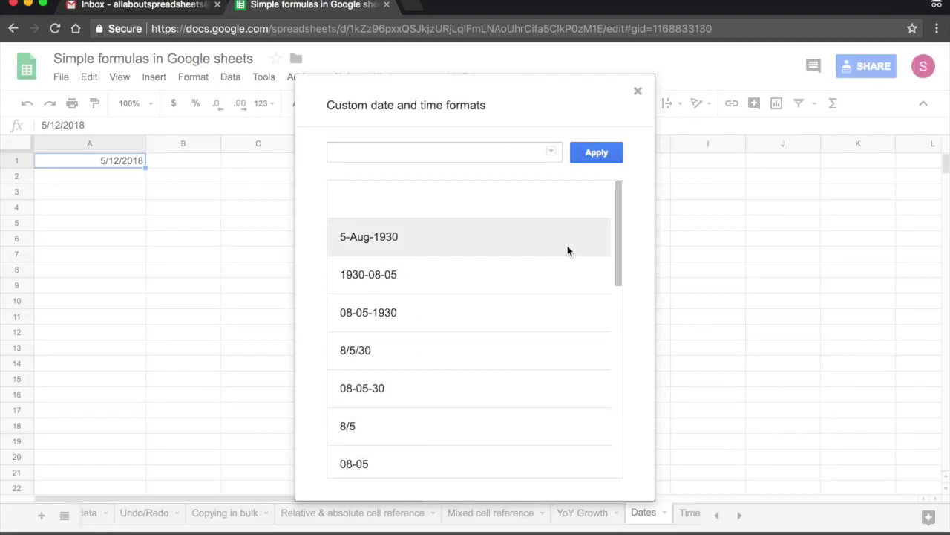
scroll(568, 251, "down", 2)
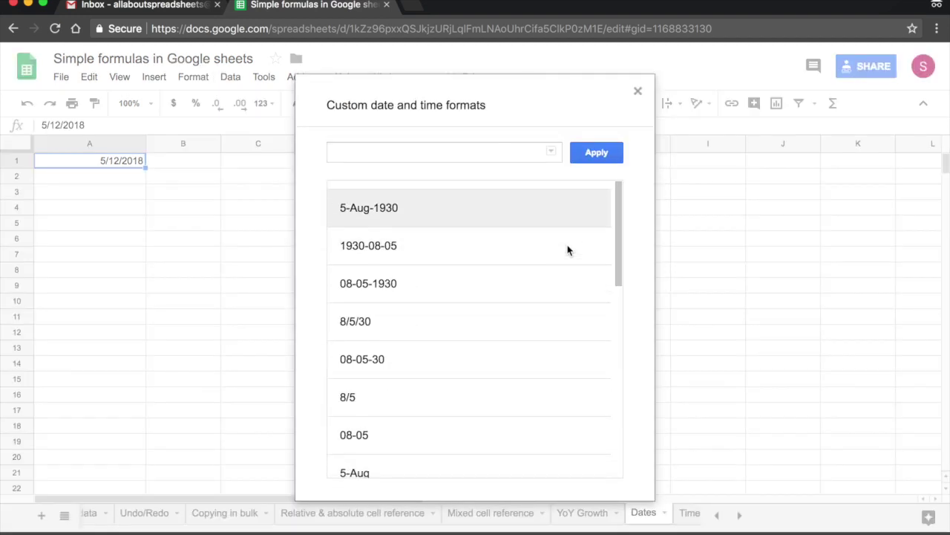
scroll(568, 250, "up", 2)
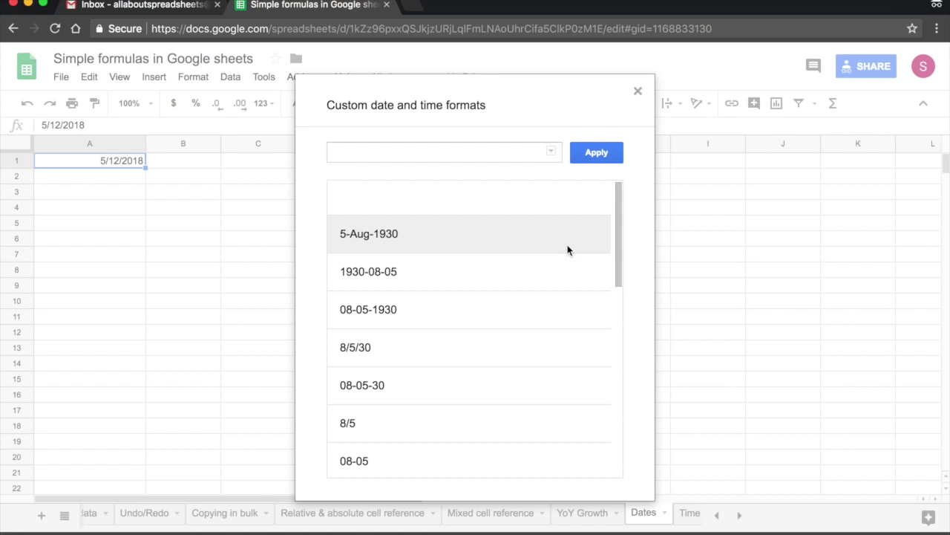
left_click(535, 244)
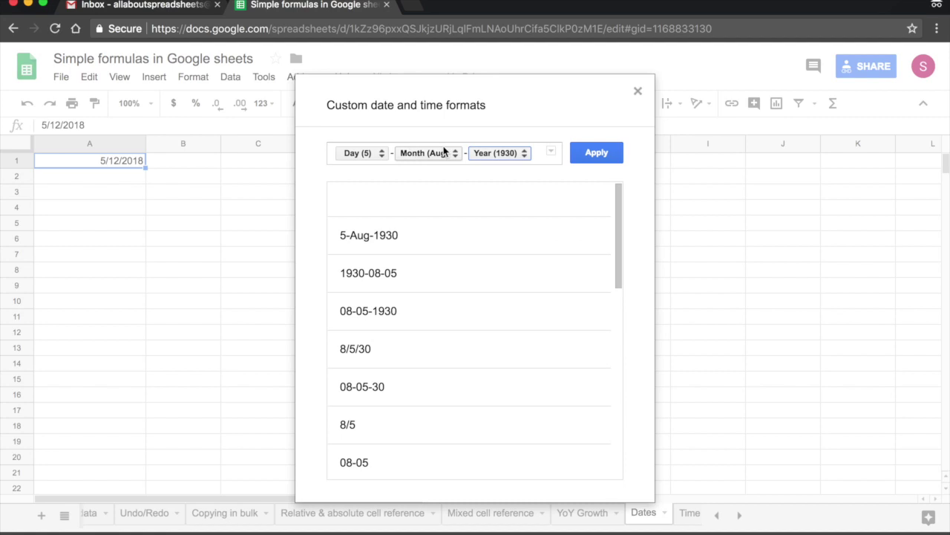
left_click(591, 156)
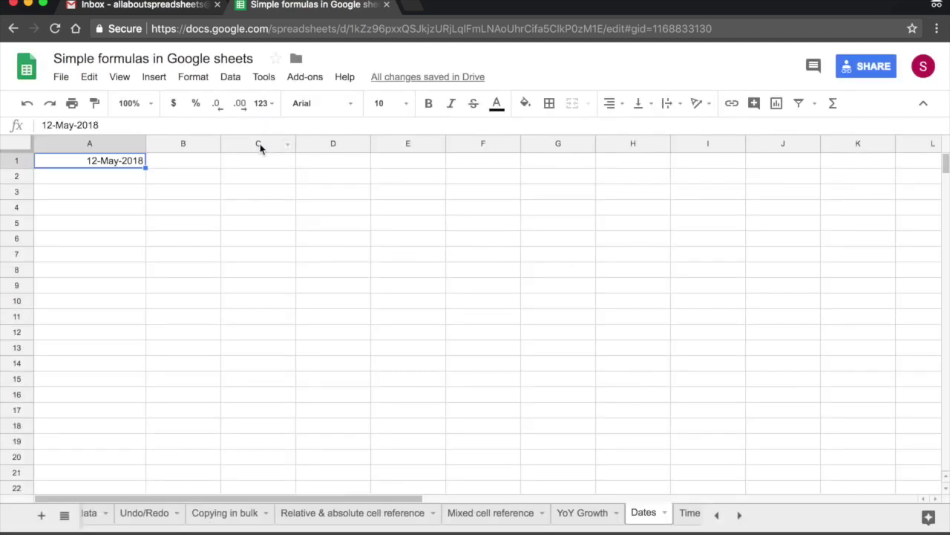
Close the custom date formats unapplied, then undo A1's format back to 5/12/2018.
left_click(272, 106)
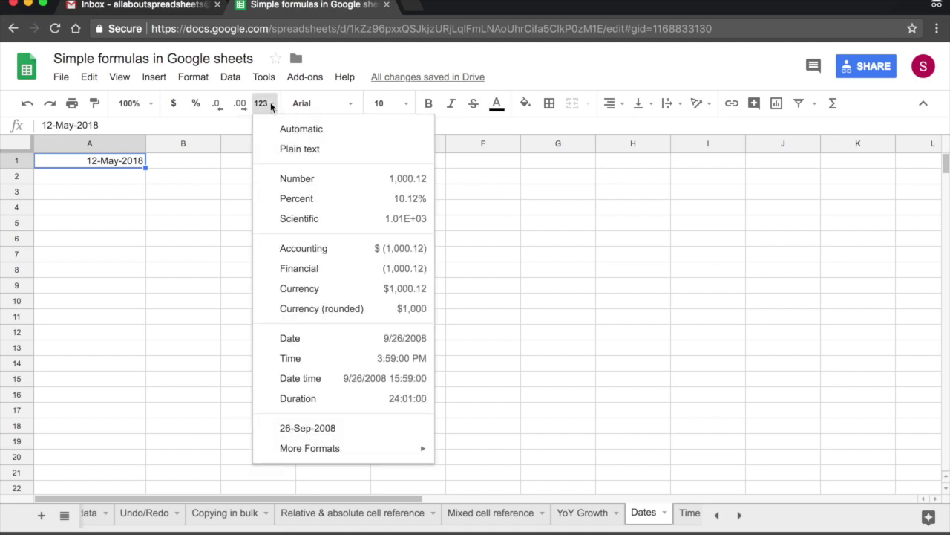
mouse_move(366, 450)
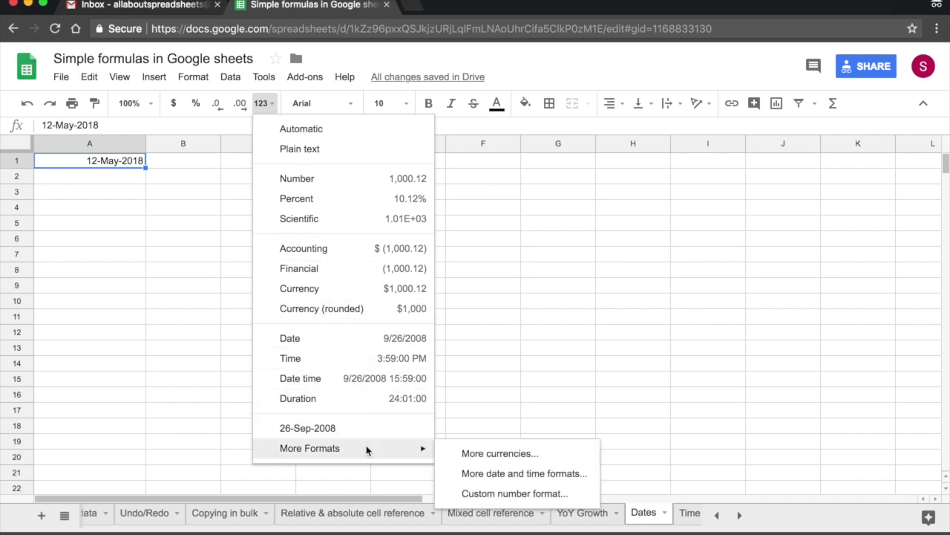
left_click(498, 473)
scroll(603, 219, "down", 2)
scroll(603, 219, "down", 6)
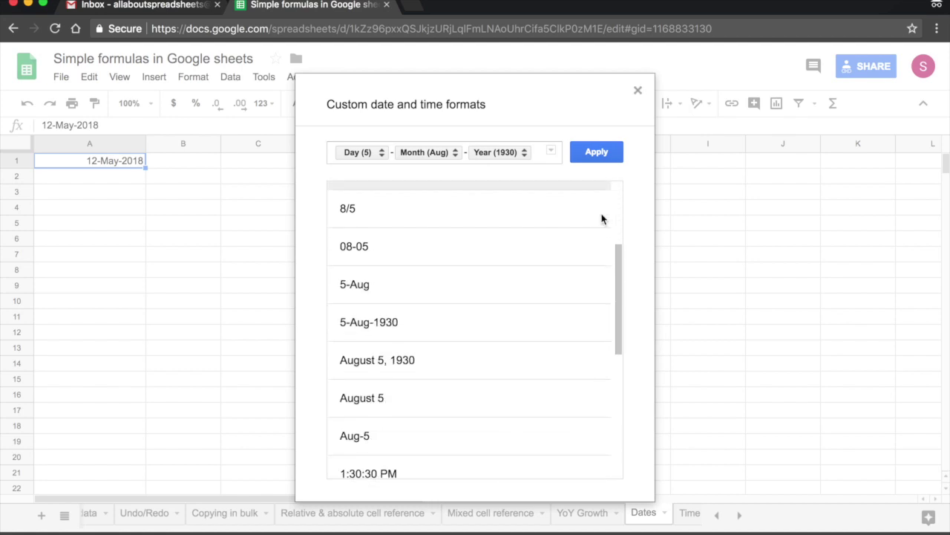
scroll(603, 219, "down", 1)
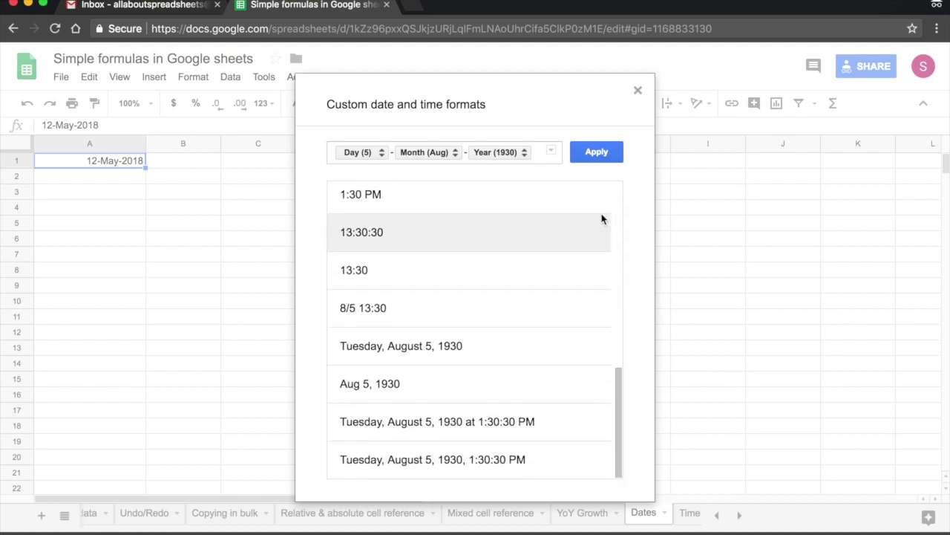
scroll(603, 219, "up", 5)
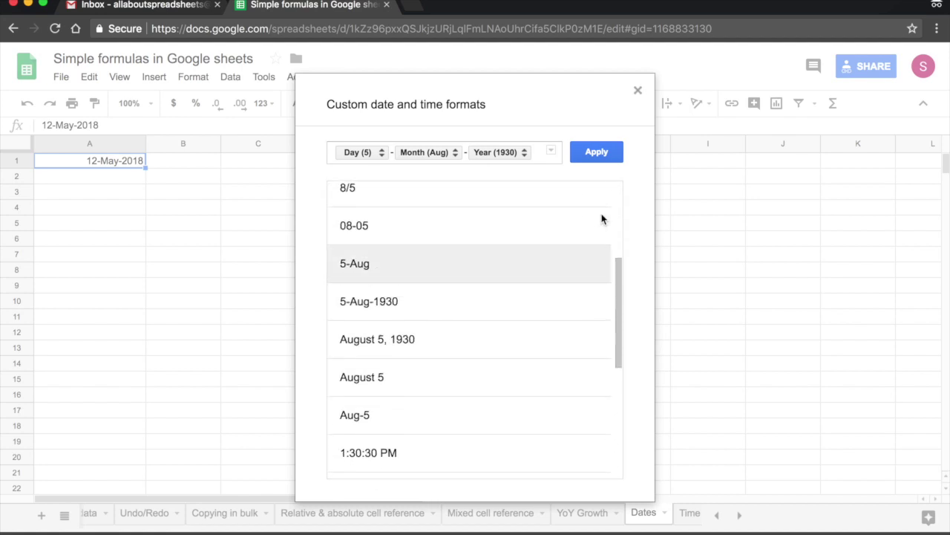
left_click(637, 91)
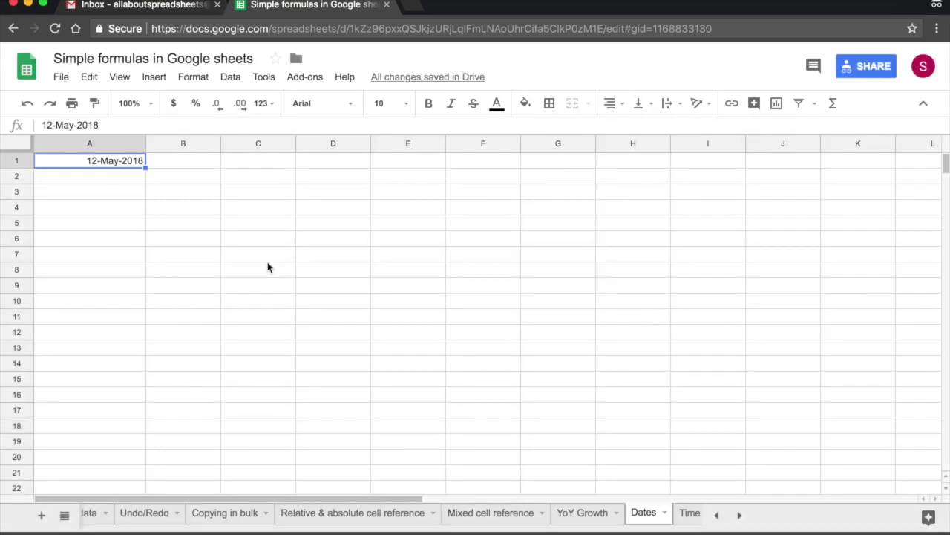
key("super+z")
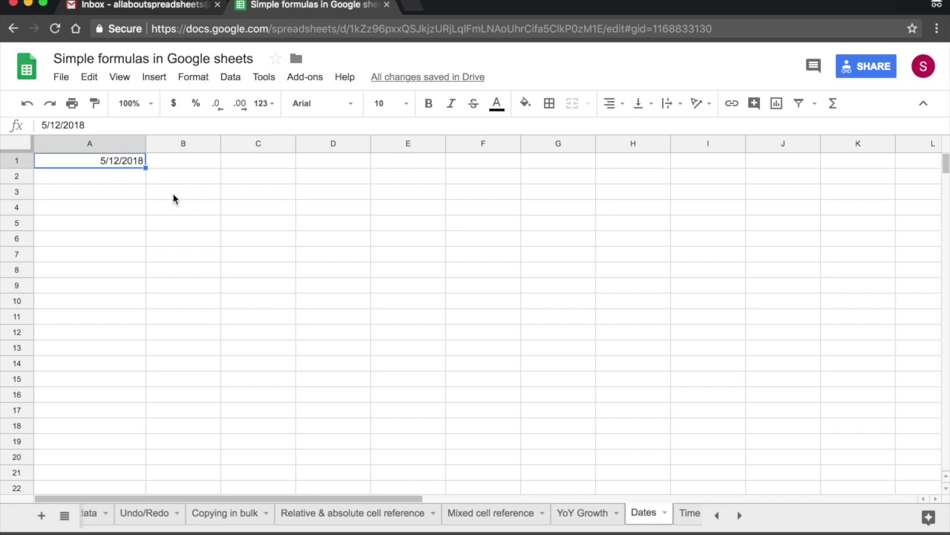
left_click(62, 79)
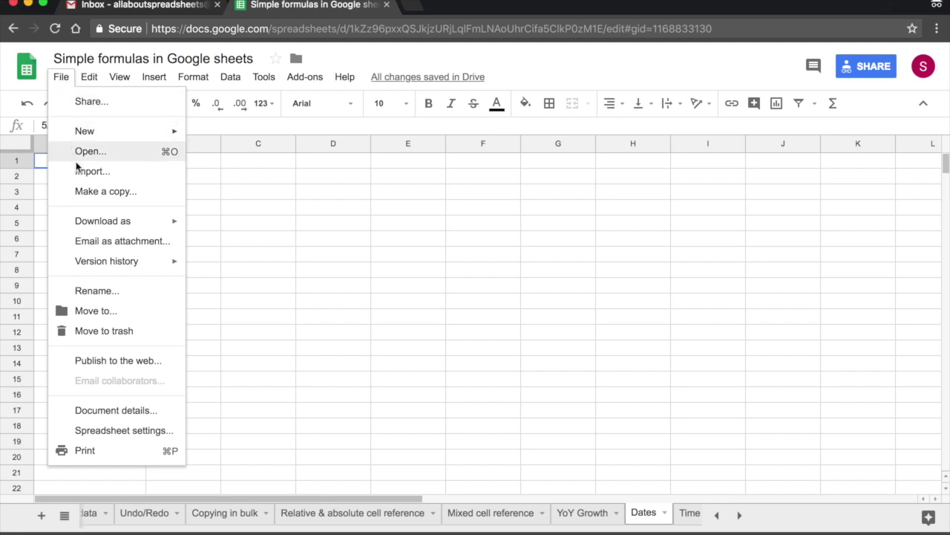
left_click(125, 431)
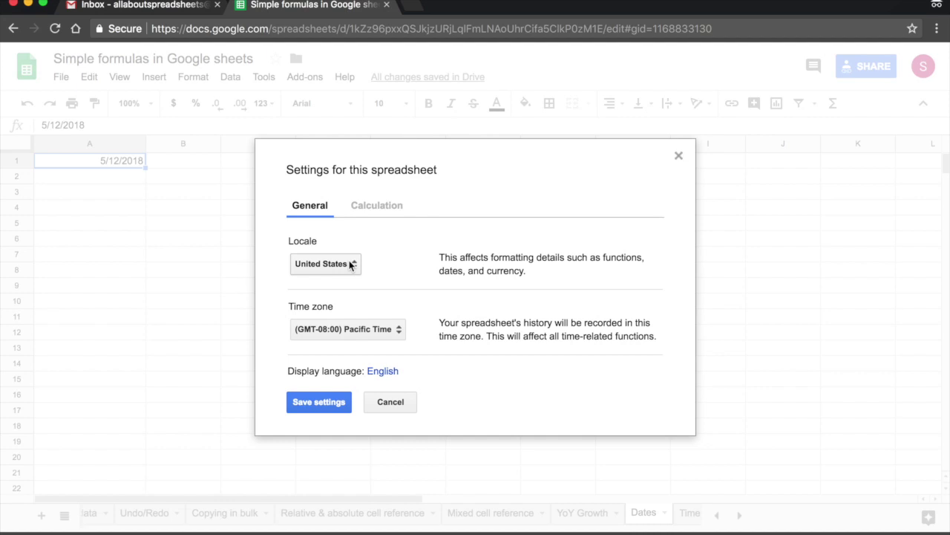
left_click(390, 402)
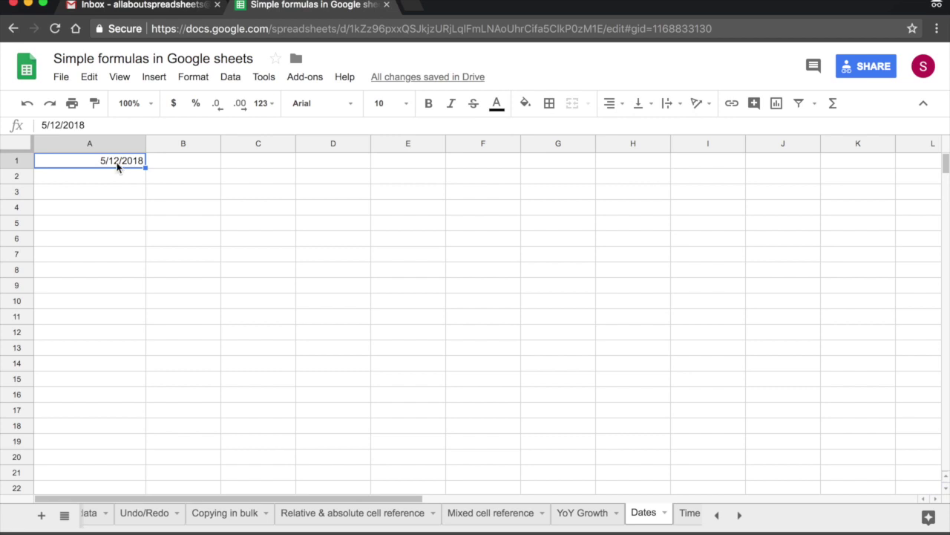
Change the spreadsheet locale to United Kingdom and save the settings.
left_click(61, 77)
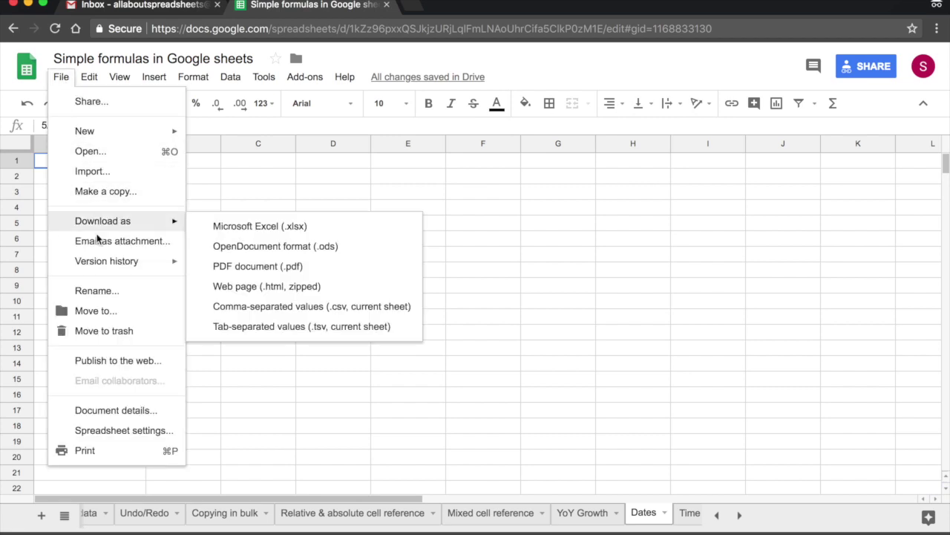
left_click(117, 430)
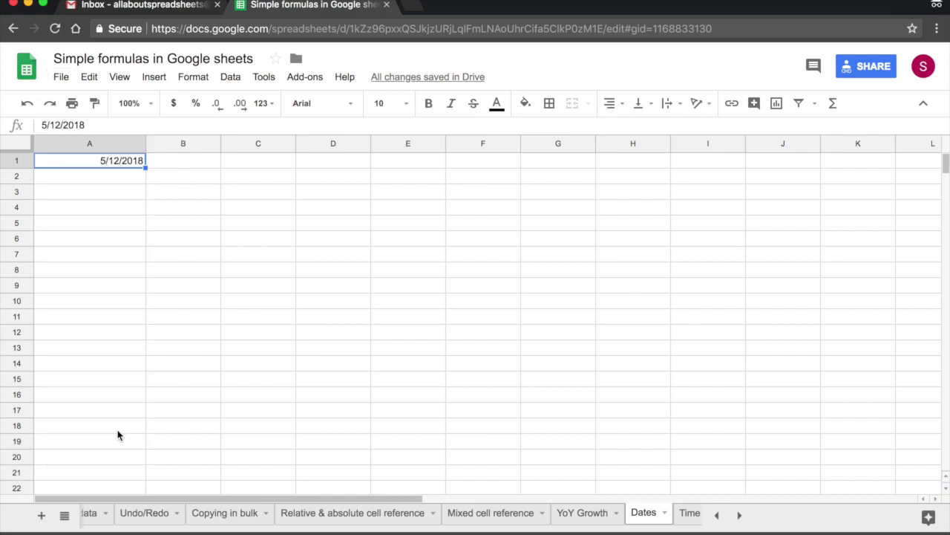
left_click(349, 267)
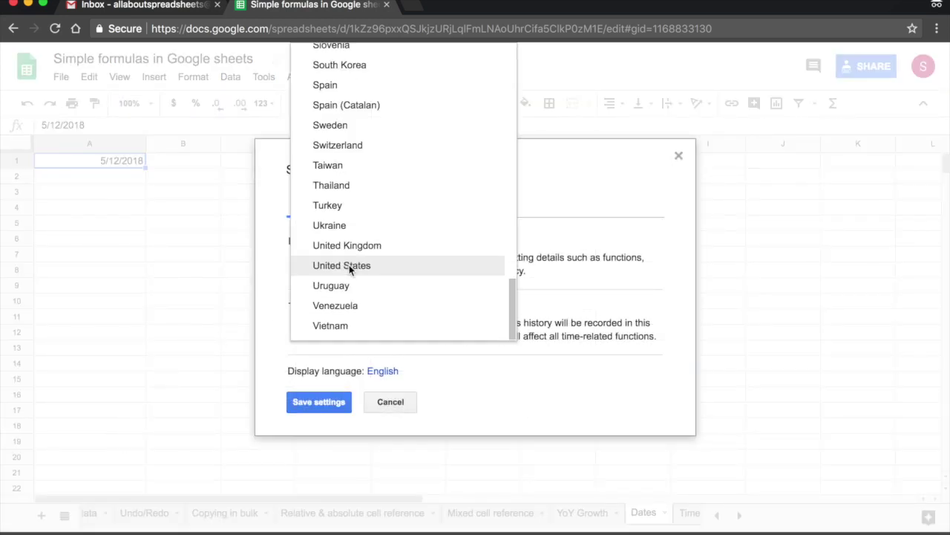
left_click(351, 247)
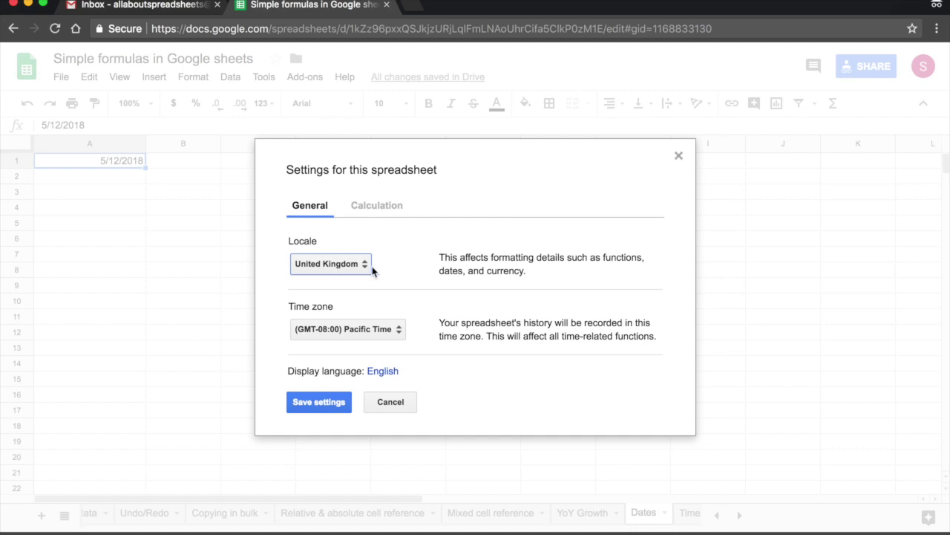
left_click(318, 401)
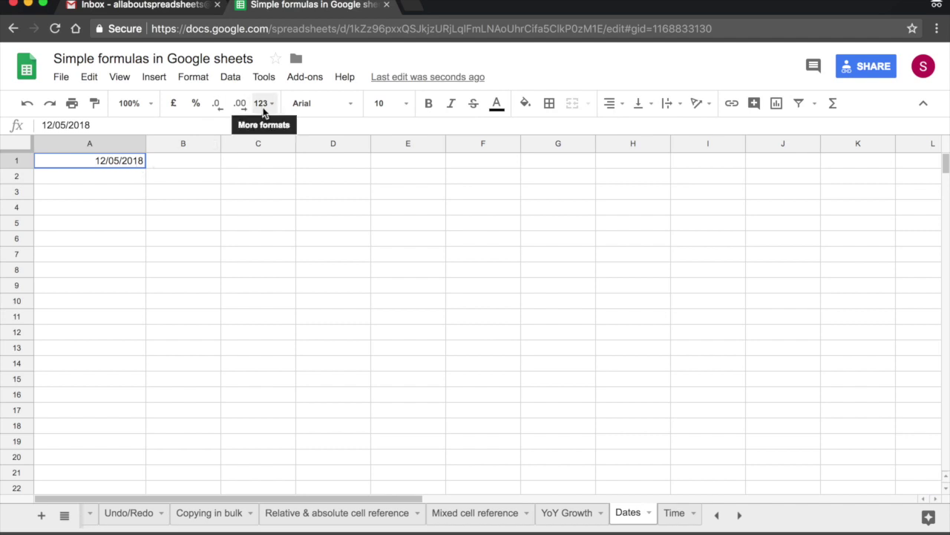
left_click(195, 79)
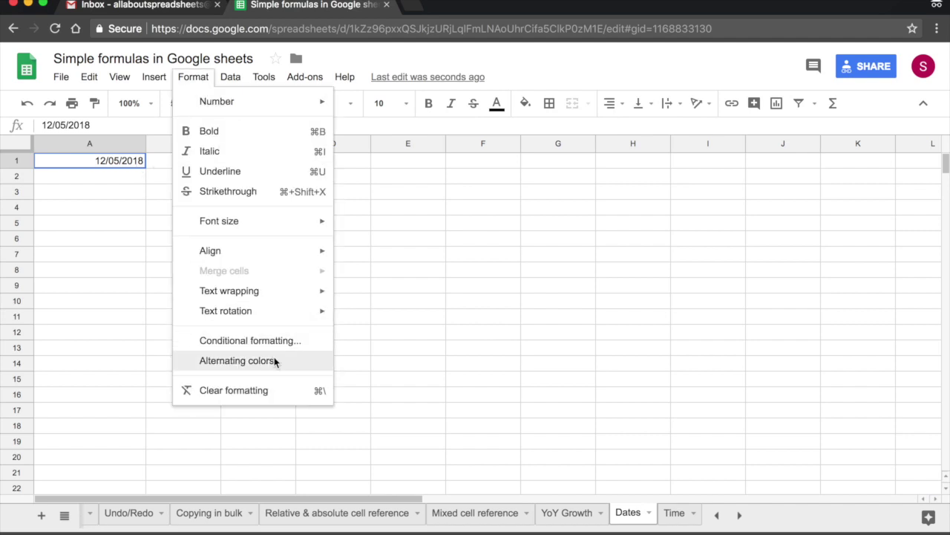
mouse_move(253, 101)
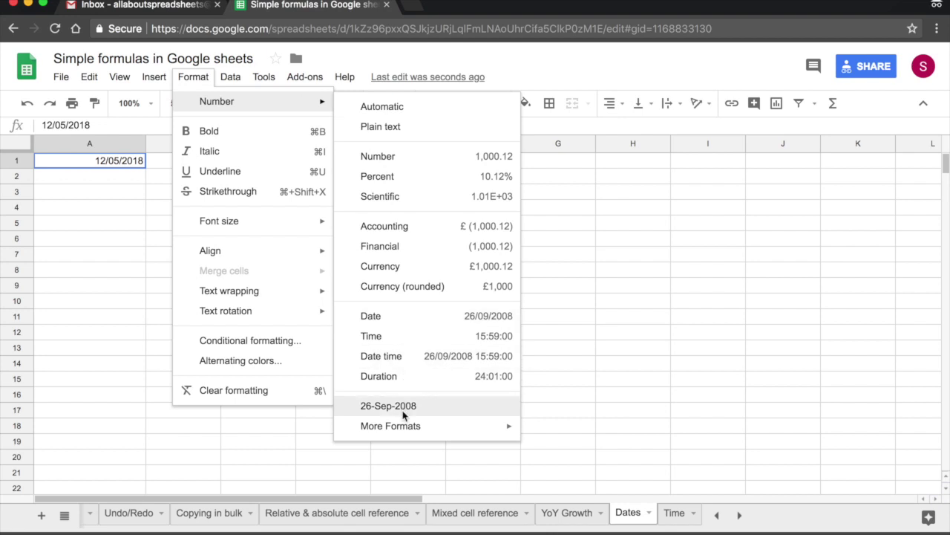
mouse_move(405, 428)
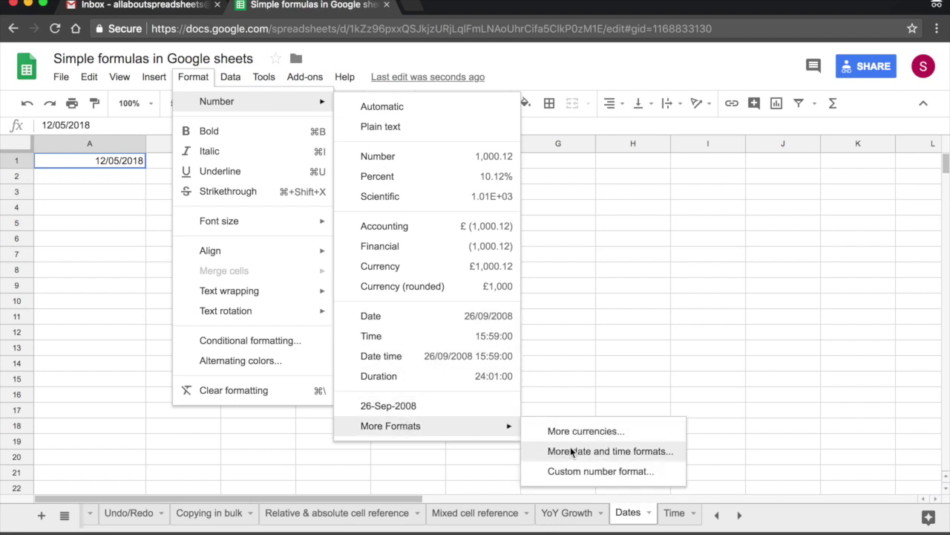
left_click(558, 331)
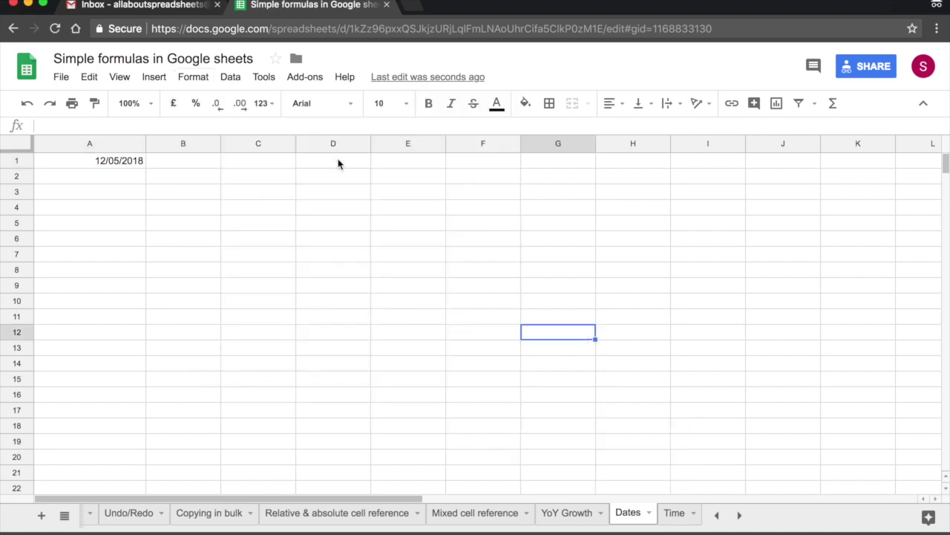
left_click(272, 107)
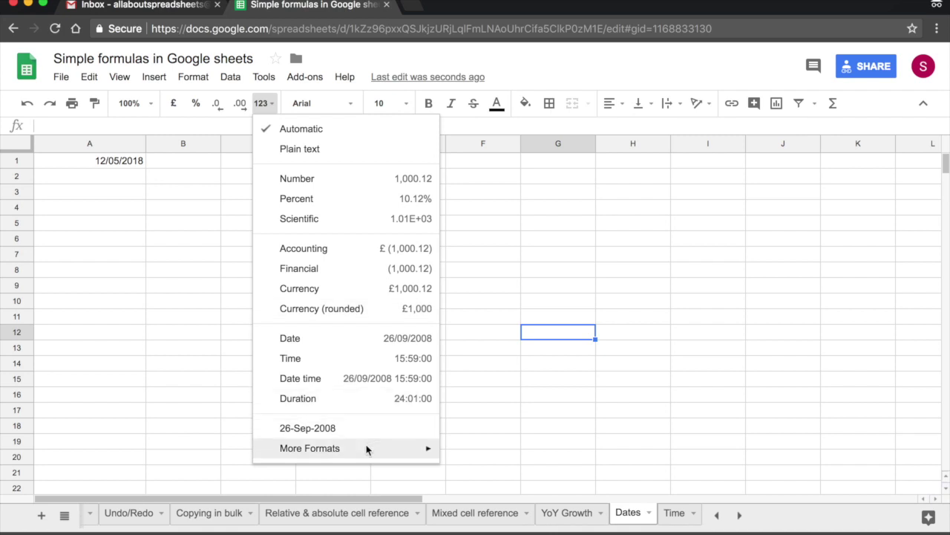
mouse_move(366, 450)
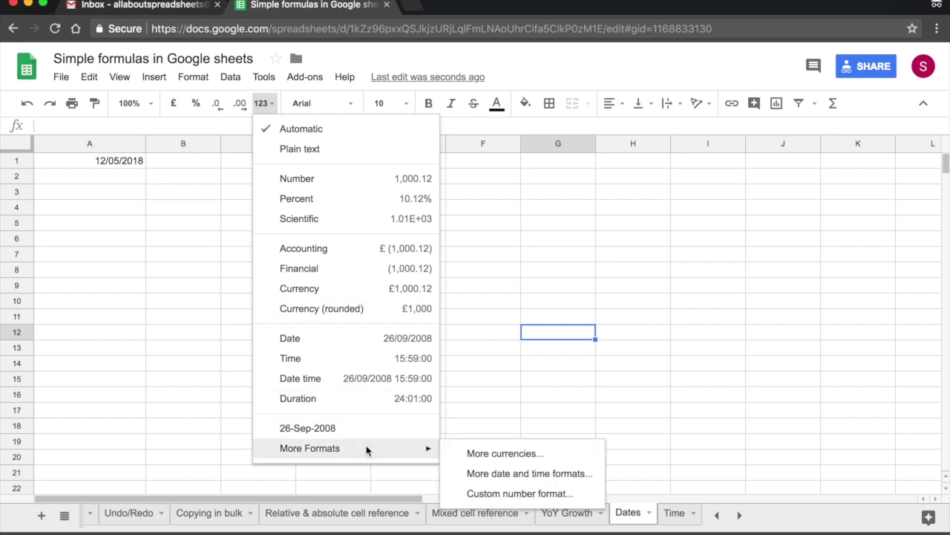
left_click(509, 479)
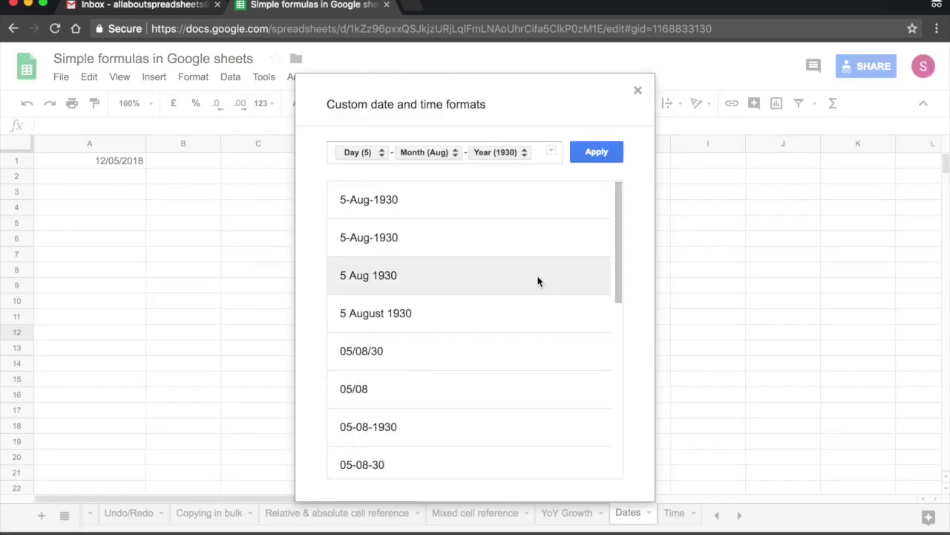
scroll(512, 257, "down", 1)
scroll(512, 257, "down", 5)
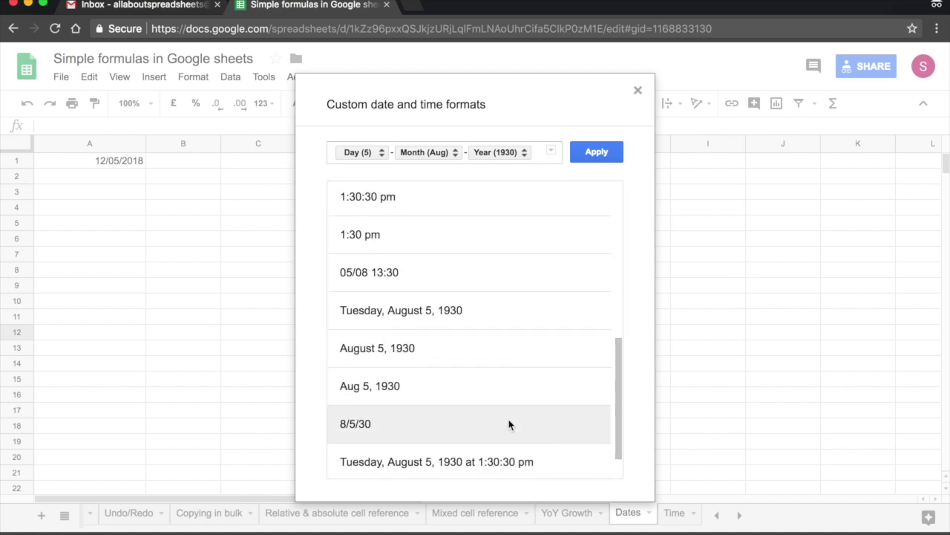
scroll(509, 423, "down", 1)
scroll(510, 356, "up", 6)
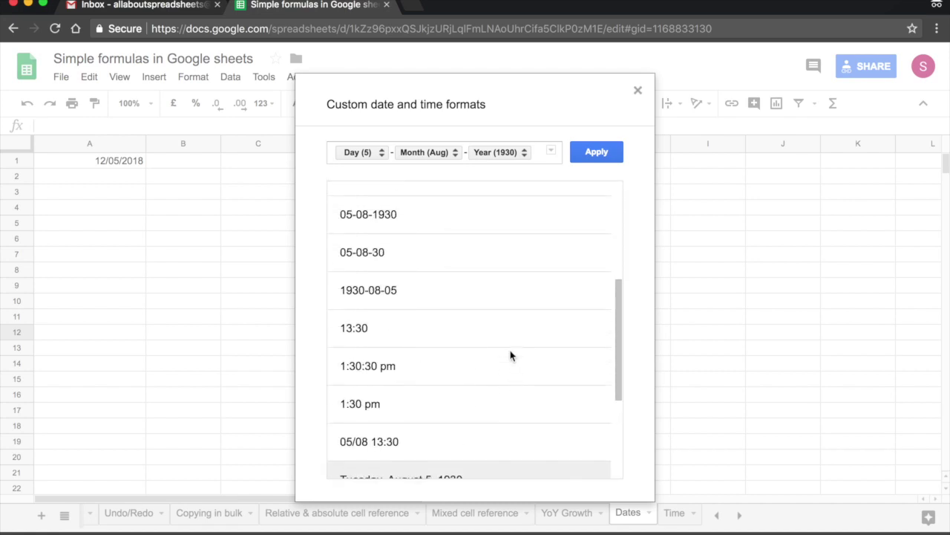
left_click(637, 90)
left_click(128, 160)
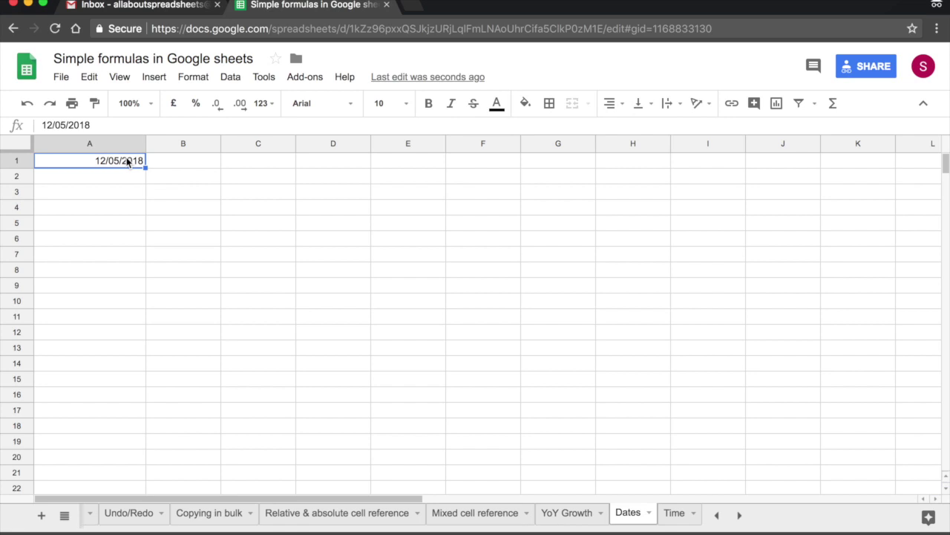
Set the spreadsheet locale back to United States and save the settings.
left_click(61, 78)
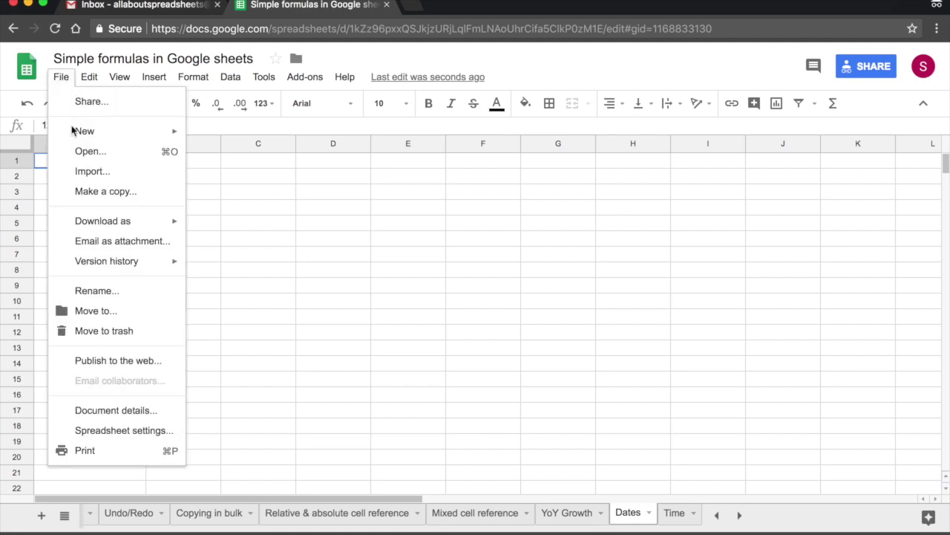
left_click(105, 429)
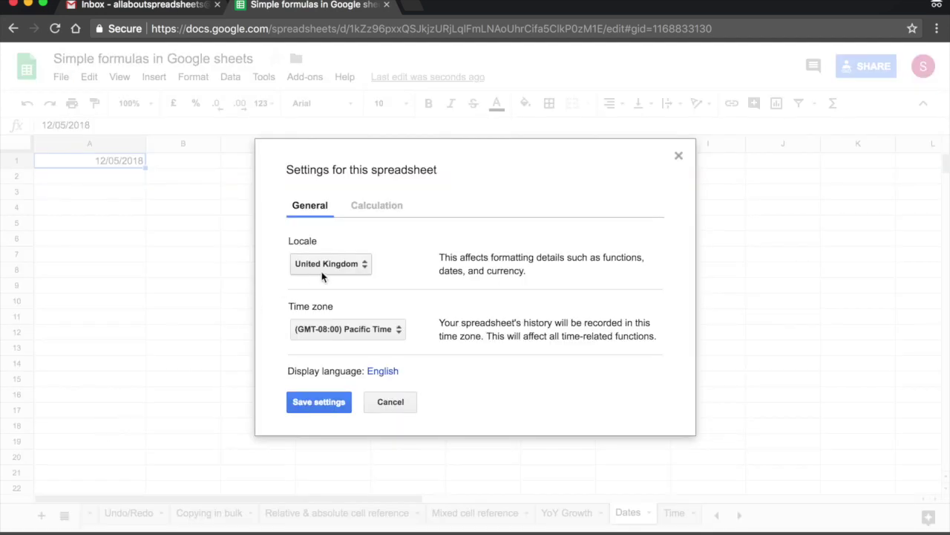
left_click(347, 269)
left_click(348, 285)
left_click(318, 405)
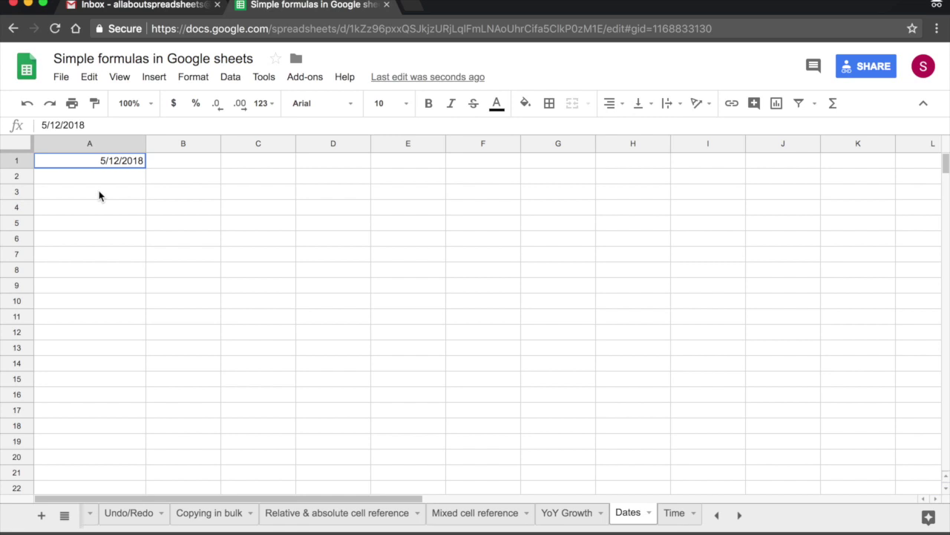
Insert today's date, 5/12/2018, as a fixed value in A3 using Ctrl+;, undoing and redoing it.
left_click(99, 196)
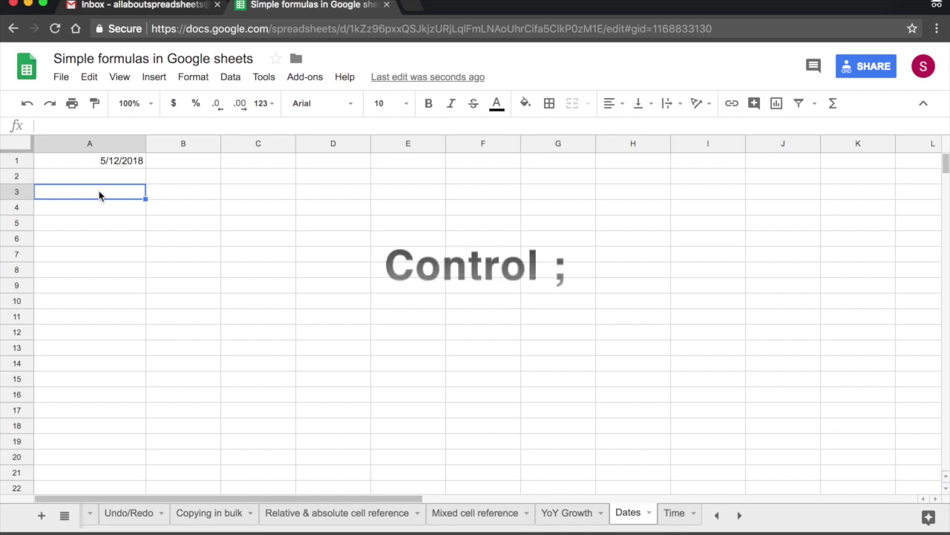
key("ctrl+semicolon")
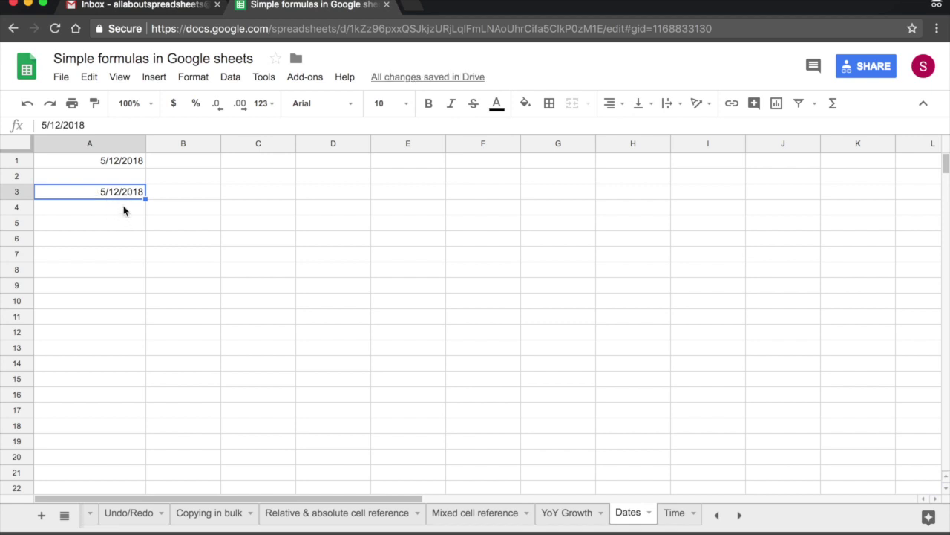
left_click(27, 103)
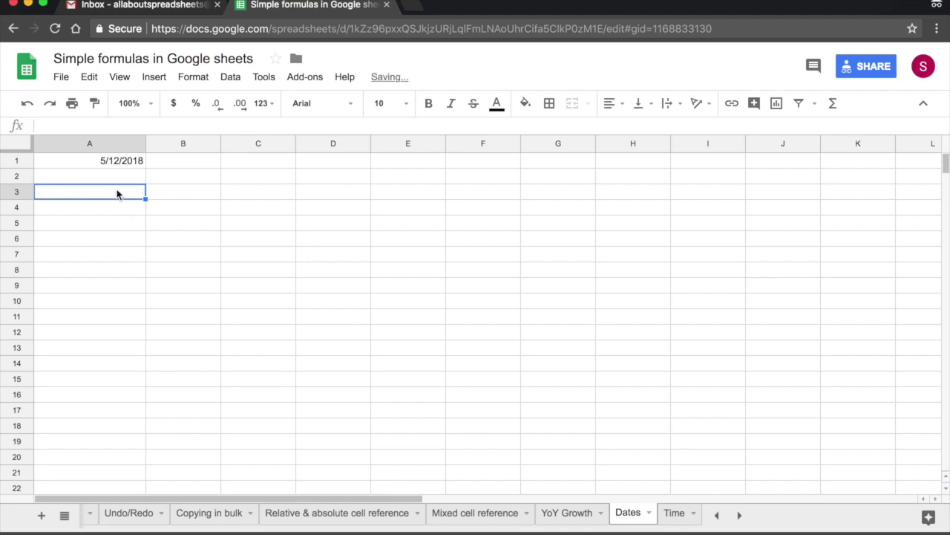
key("super+y")
key("Down")
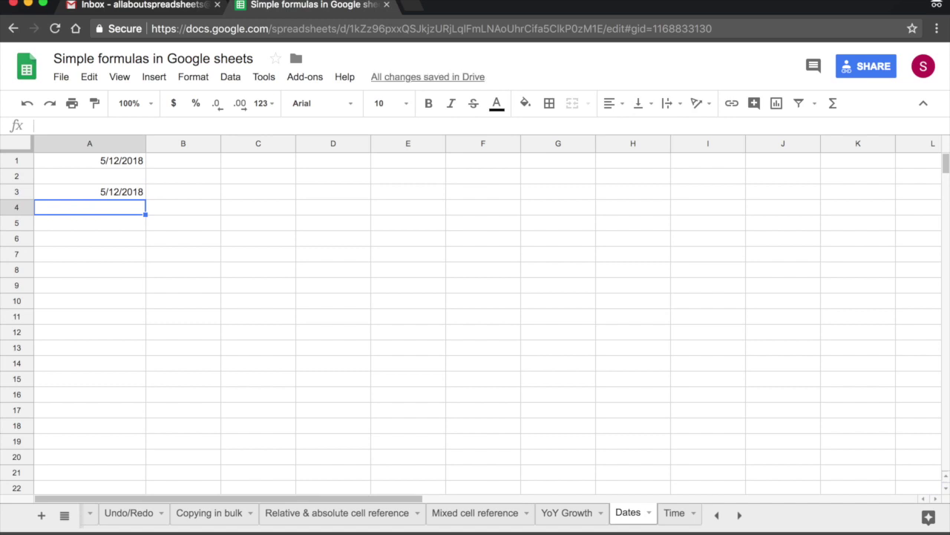
Enter =today() in A4 and compare it with A3's fixed date value.
type("=")
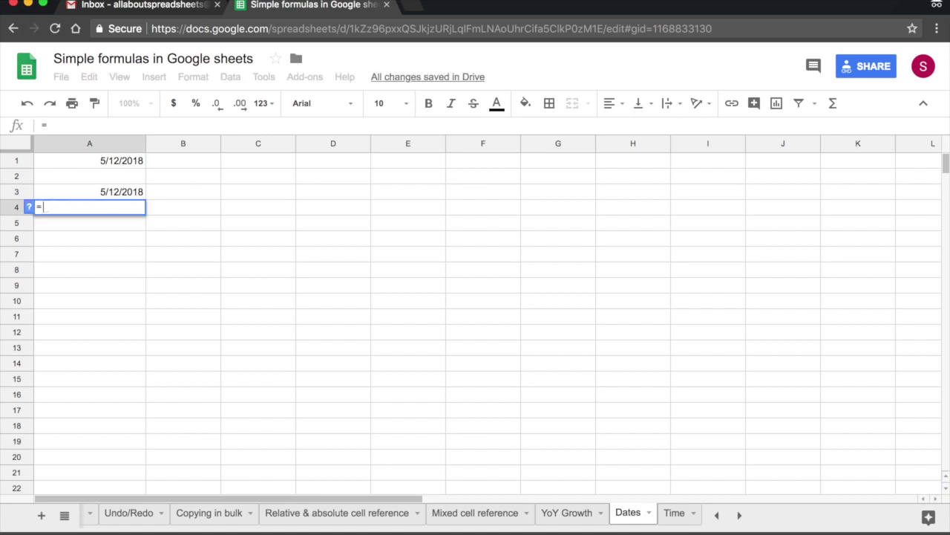
type("toda")
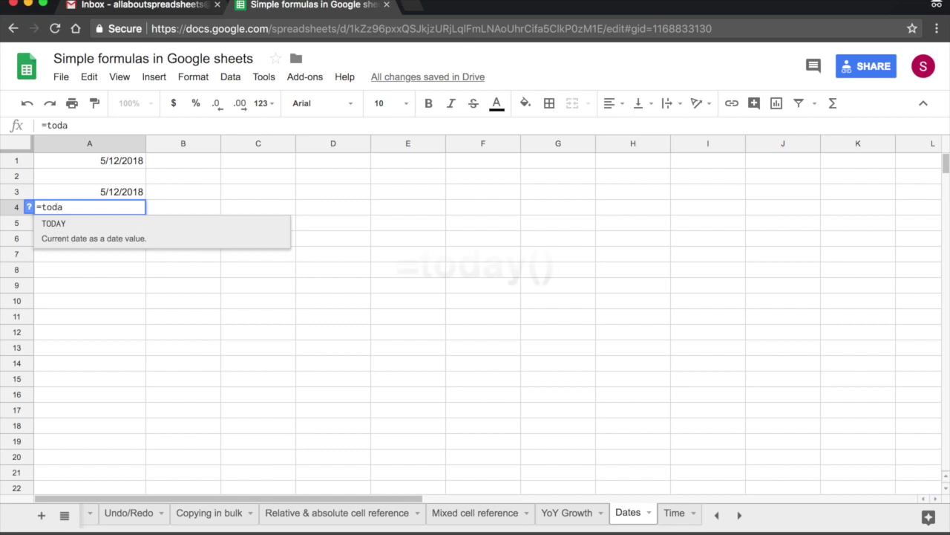
type("y")
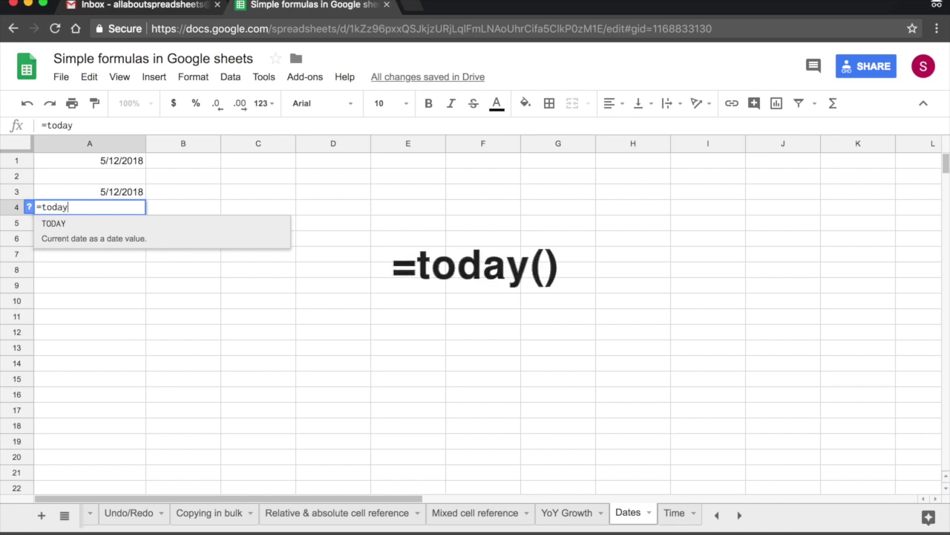
type("()")
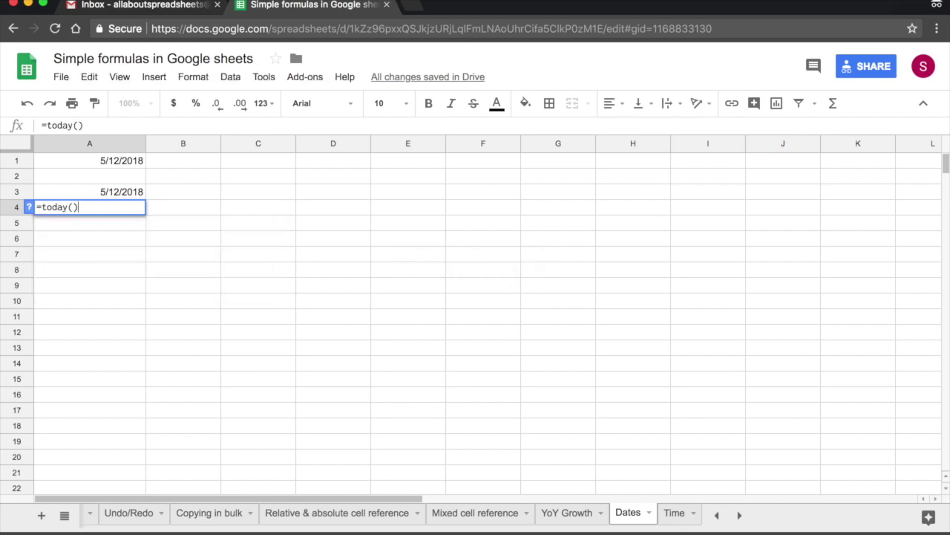
key("Return")
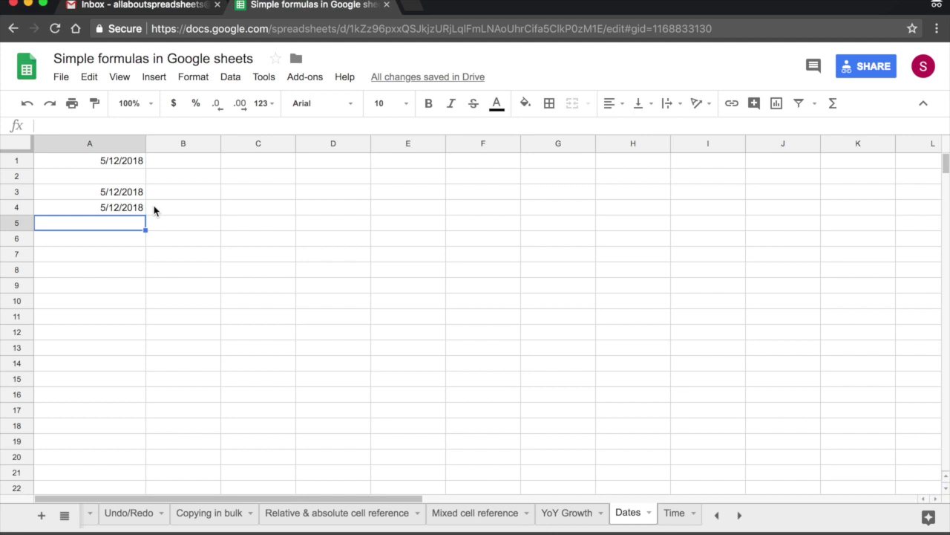
left_click(124, 193)
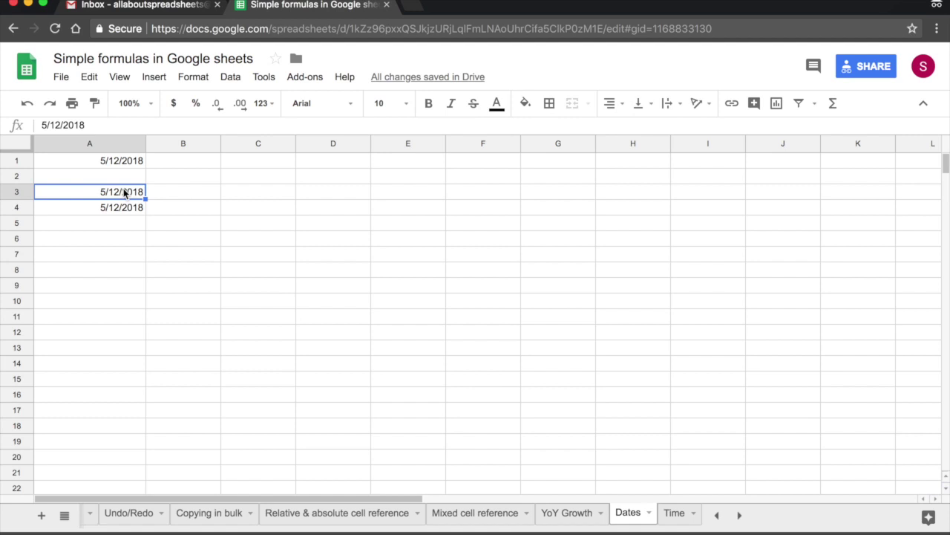
left_click(122, 208)
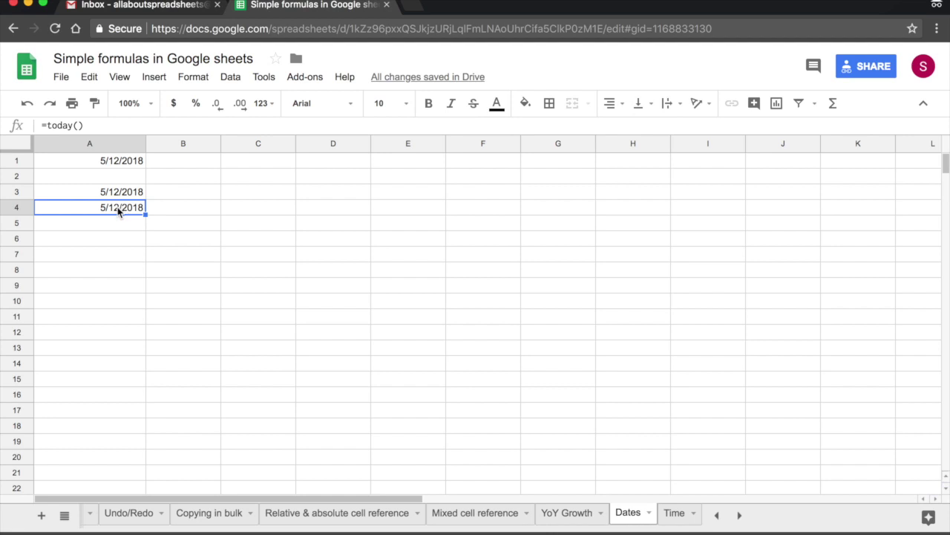
Type 'Days until Christmas' in A6 and 12/25/2018 in A5.
left_click(110, 240)
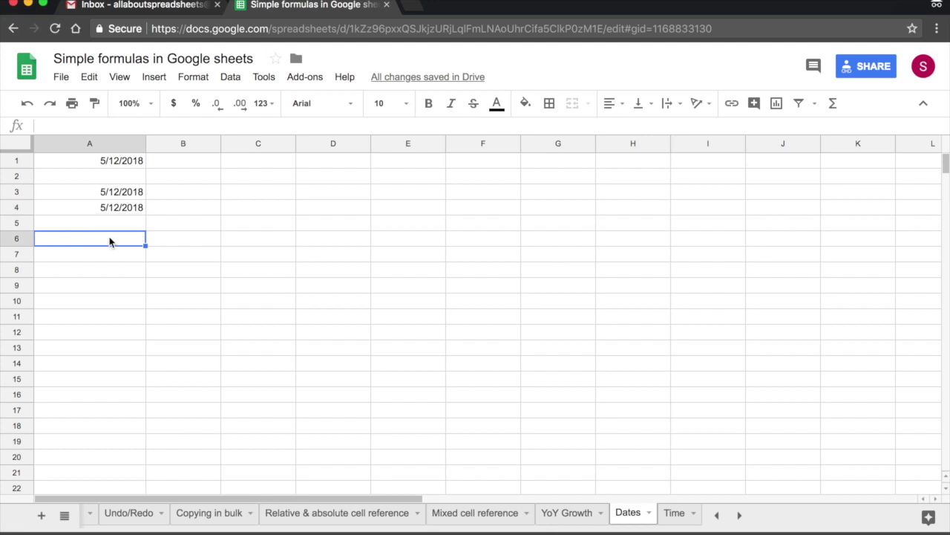
type("Day")
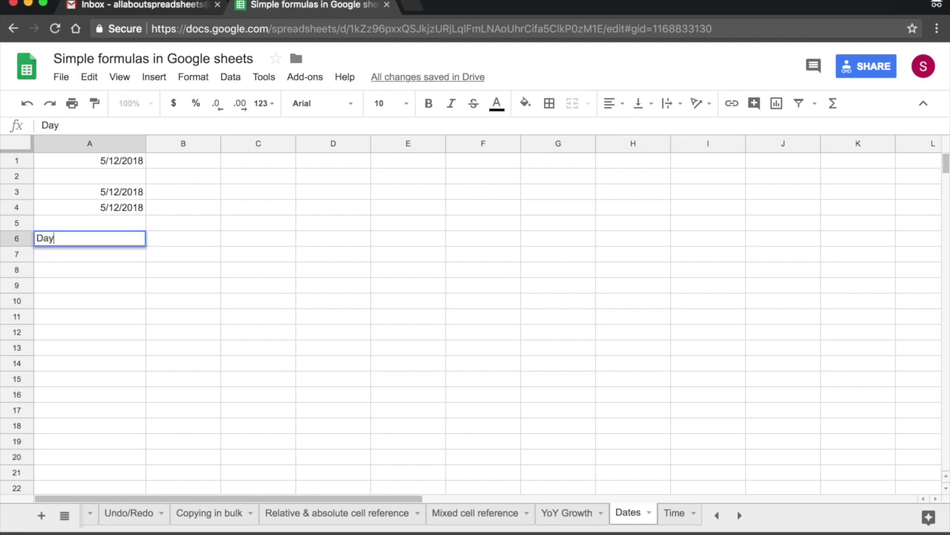
type("s until Ch")
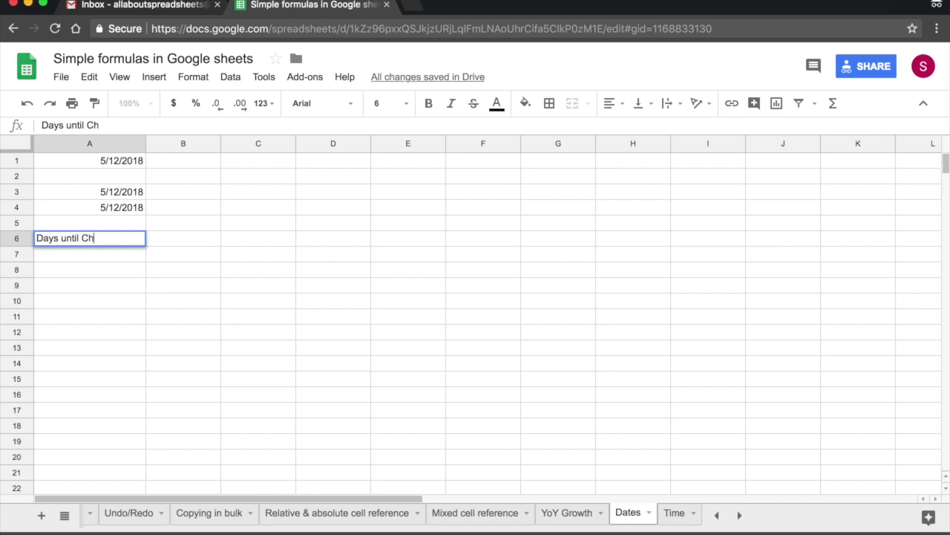
type("ristmas")
left_click(123, 224)
type("12")
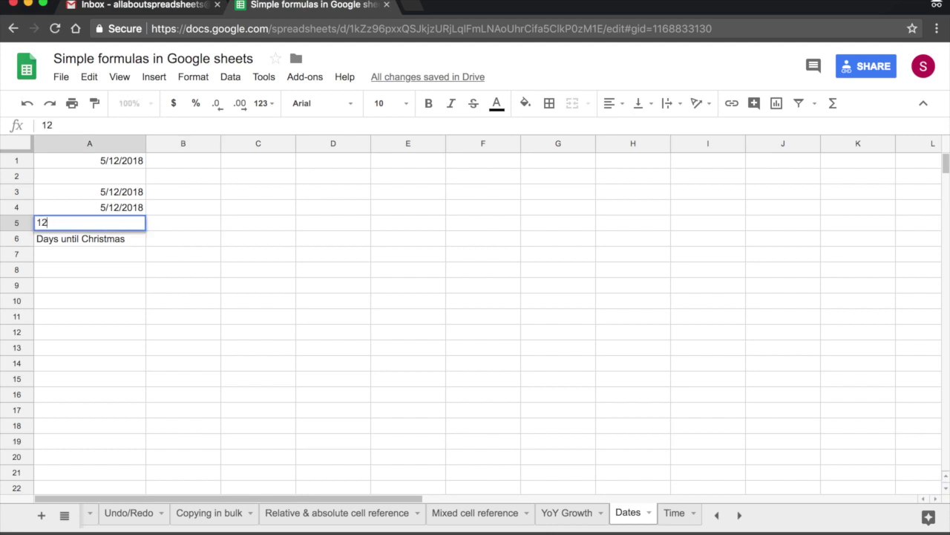
type("/25/2018")
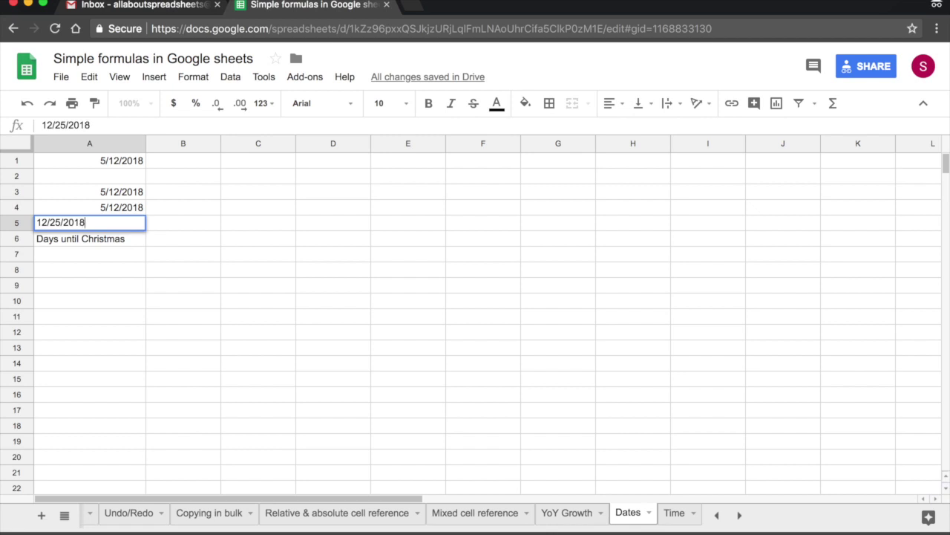
key("Return")
left_click(182, 239)
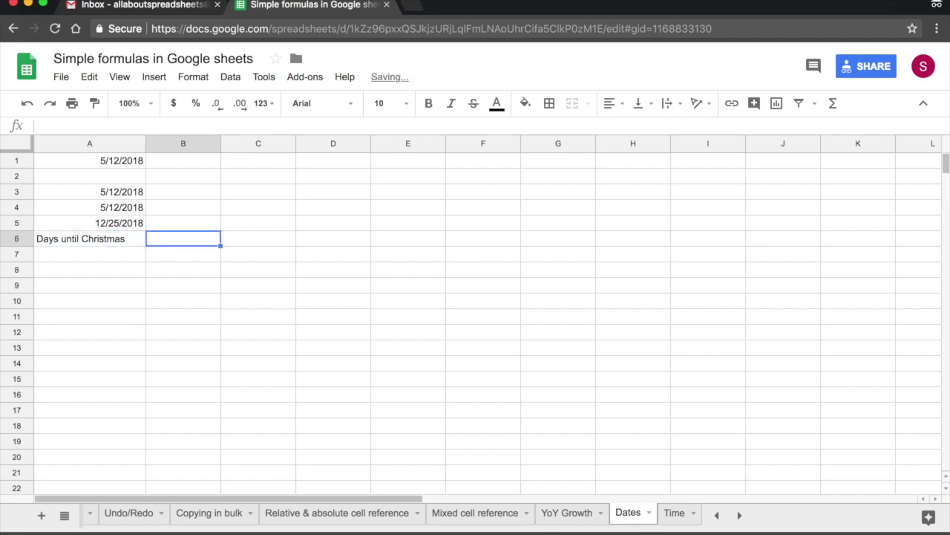
Enter the formula =A5-A4 in B6.
type("=")
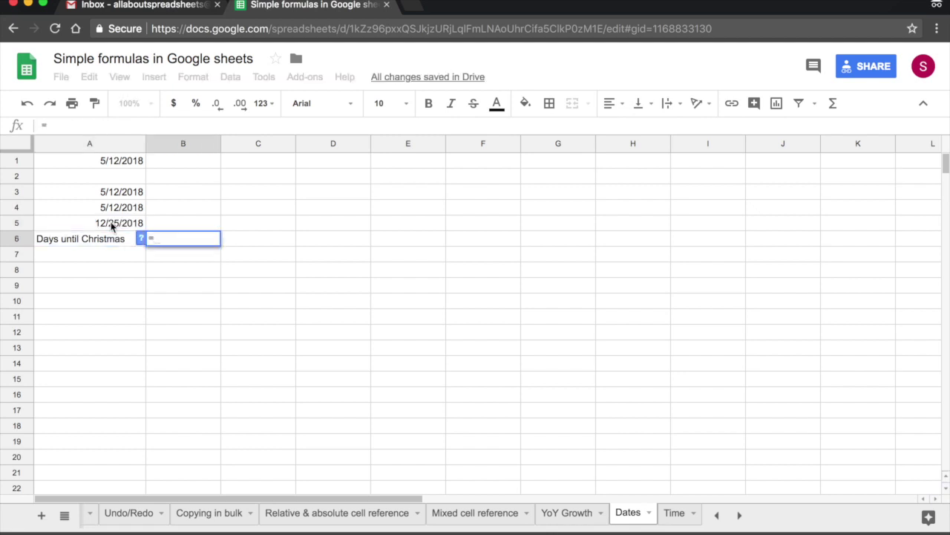
left_click(110, 225)
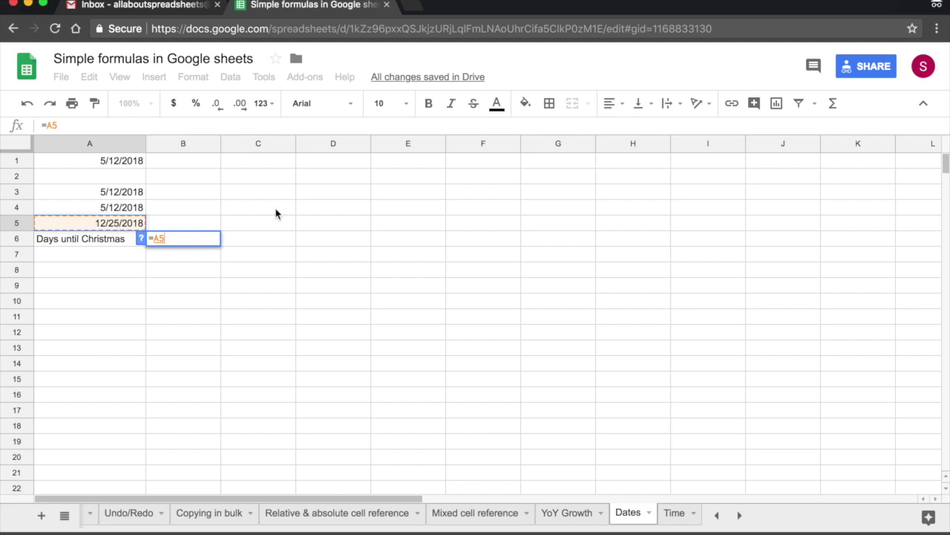
type("-")
left_click(110, 209)
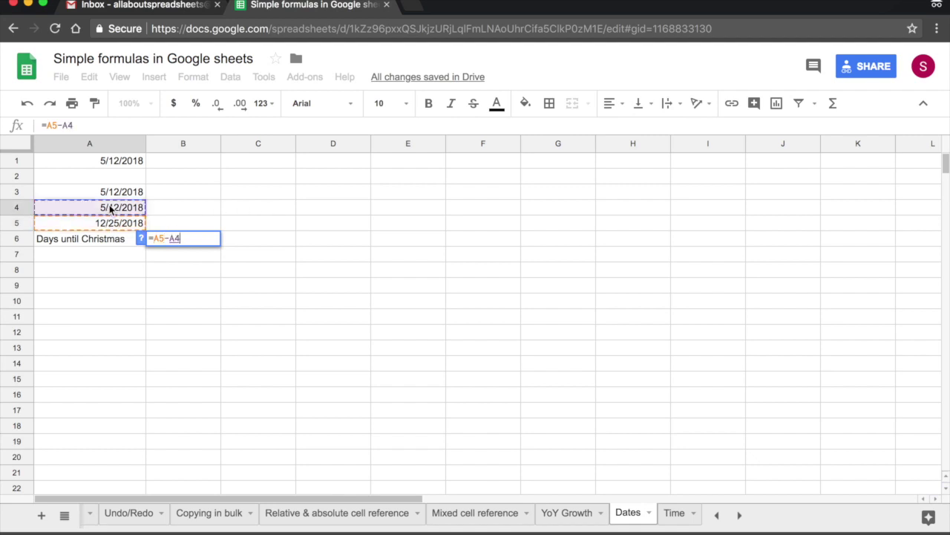
key("Return")
Format B6 as an Automatic plain number showing 227 and review its formula references.
left_click(183, 238)
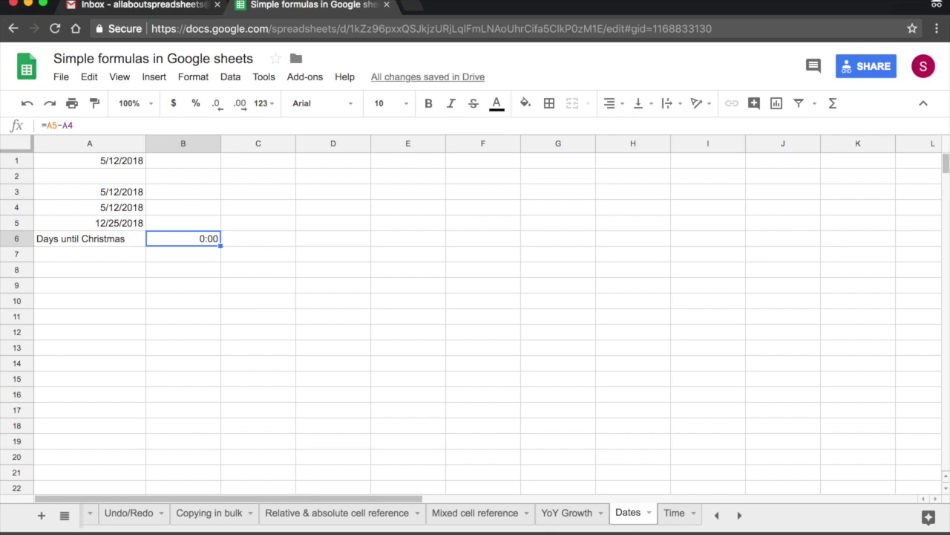
left_click(263, 104)
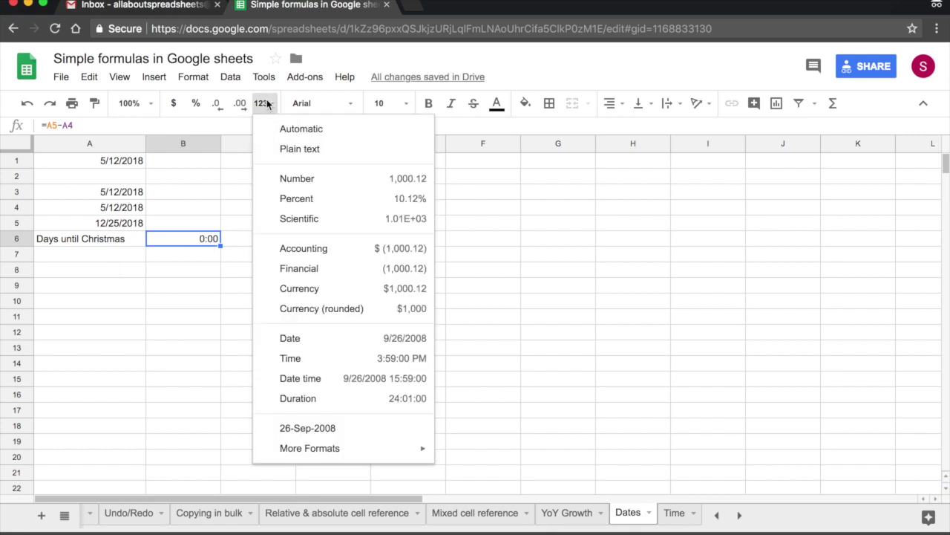
left_click(298, 130)
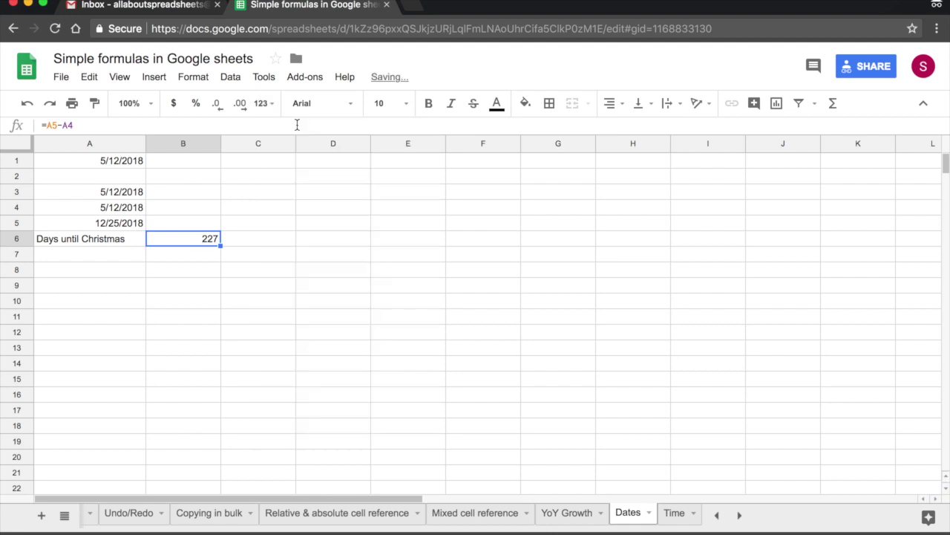
double_click(215, 245)
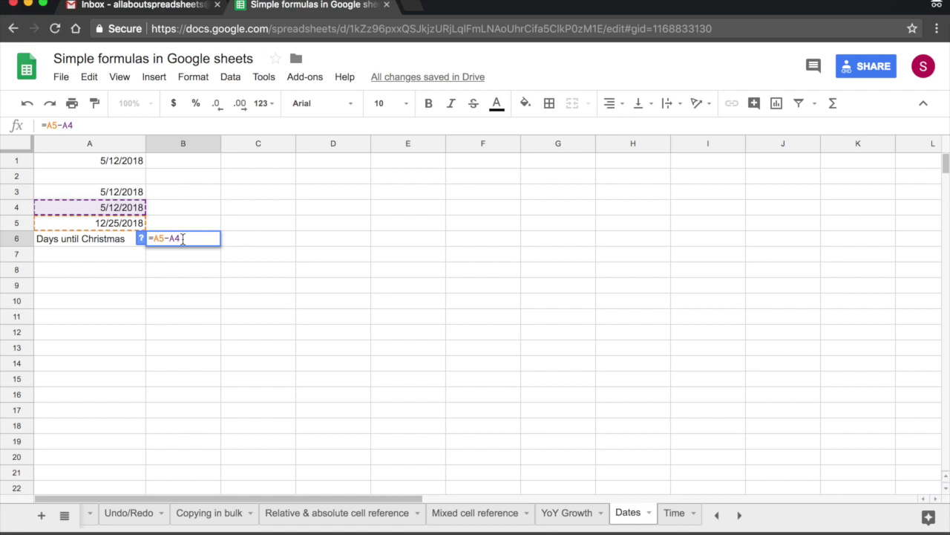
key("ctrl+Return")
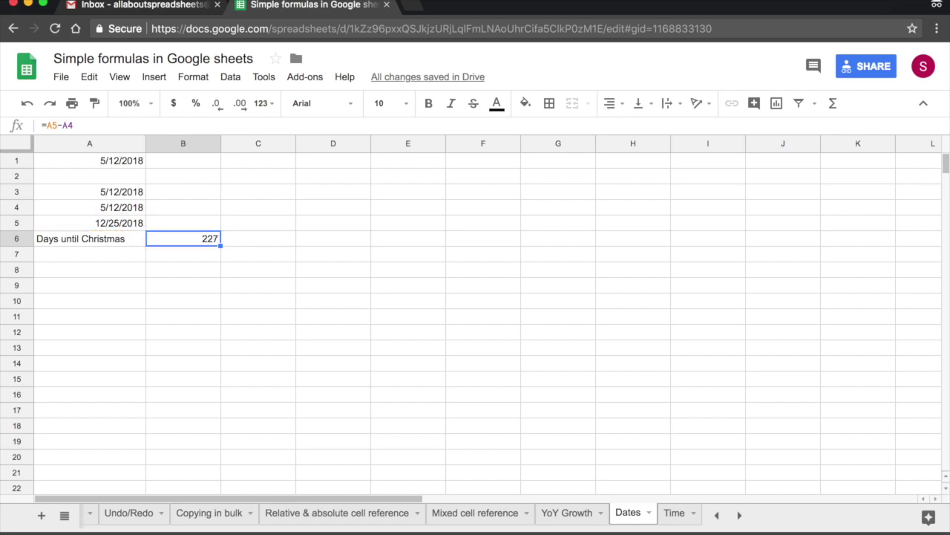